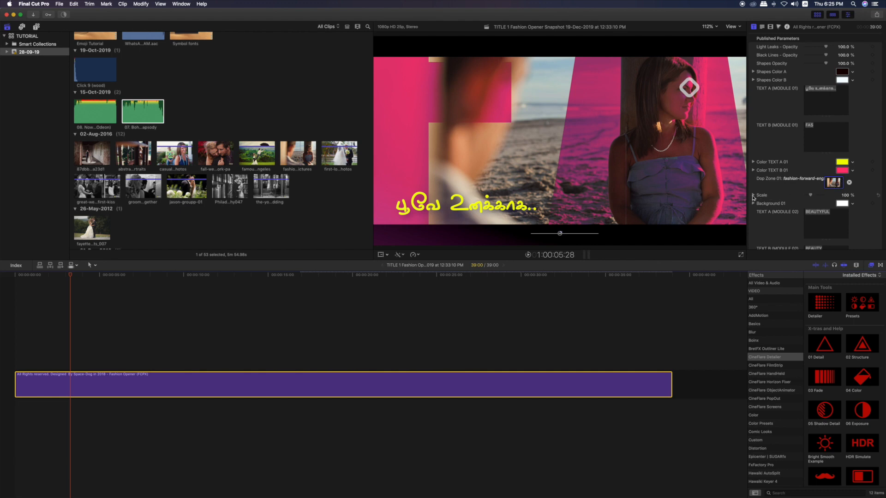
Try scaling the Drop Zone 01 image to 105% and reset its scale
{"action": "left_click", "coordinate": [753, 196]}
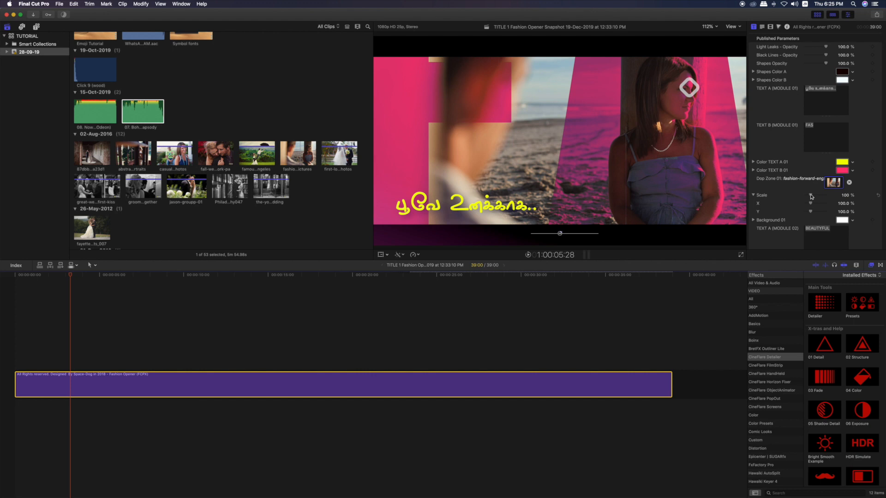
{"action": "left_click_drag", "start_coordinate": [811, 196], "coordinate": [810, 197]}
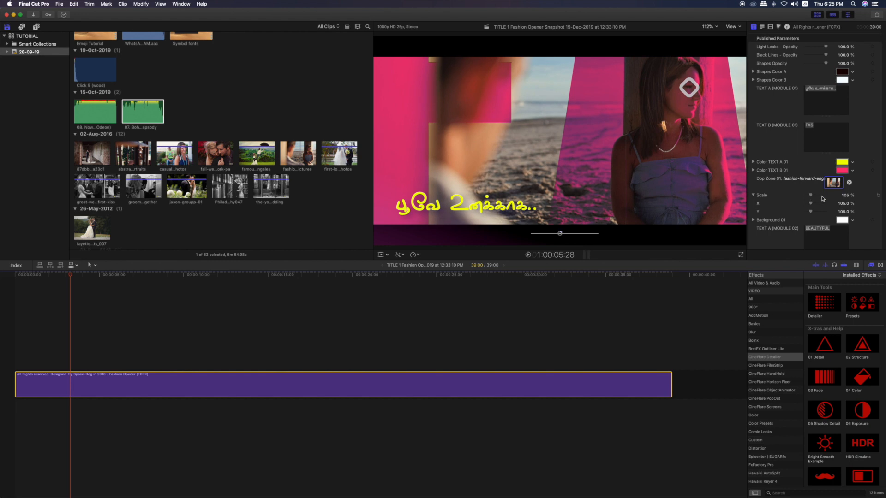
{"action": "left_click", "coordinate": [878, 197]}
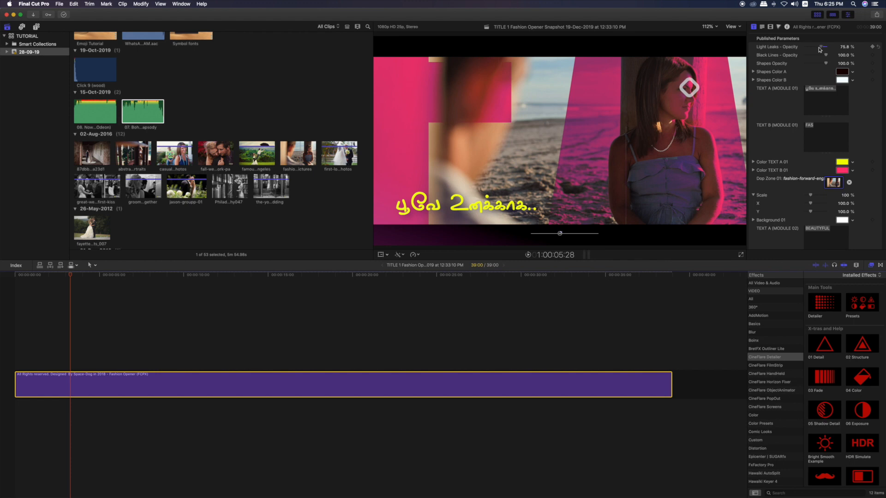
Try lowering the Light Leaks and Black Lines opacities, returning both to 100%
{"action": "mouse_move", "coordinate": [823, 50]}
{"action": "left_mouse_down"}
{"action": "mouse_move", "coordinate": [805, 55]}
{"action": "mouse_move", "coordinate": [830, 55]}
{"action": "mouse_move", "coordinate": [801, 58]}
{"action": "mouse_move", "coordinate": [815, 59]}
{"action": "left_mouse_up"}
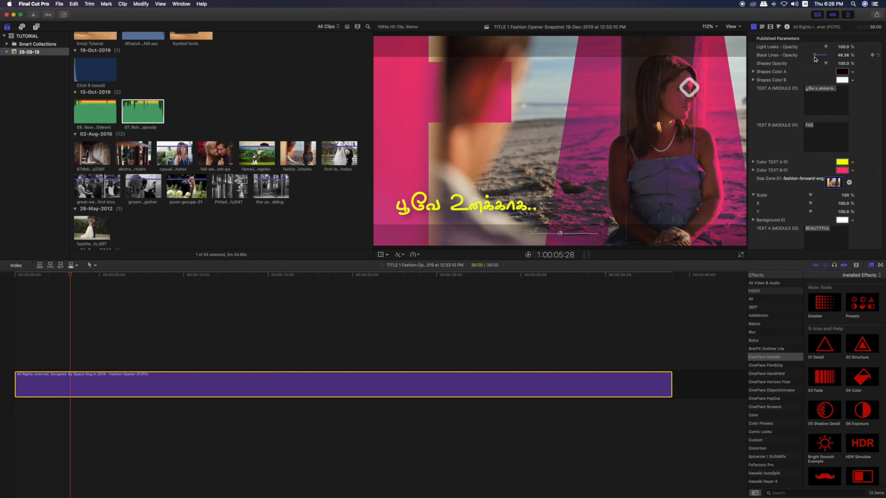
{"action": "left_click_drag", "start_coordinate": [815, 58], "coordinate": [830, 59]}
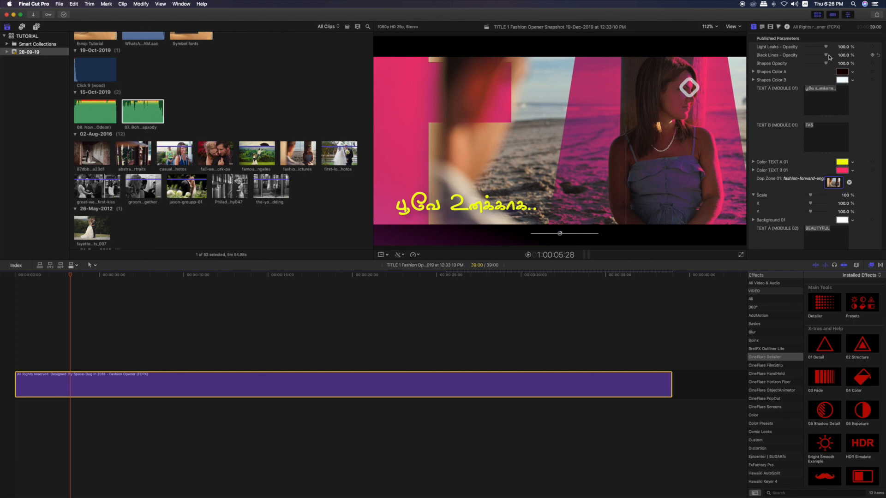
{"action": "mouse_move", "coordinate": [826, 56]}
{"action": "left_mouse_down"}
{"action": "mouse_move", "coordinate": [816, 58]}
{"action": "mouse_move", "coordinate": [835, 59]}
{"action": "left_mouse_up"}
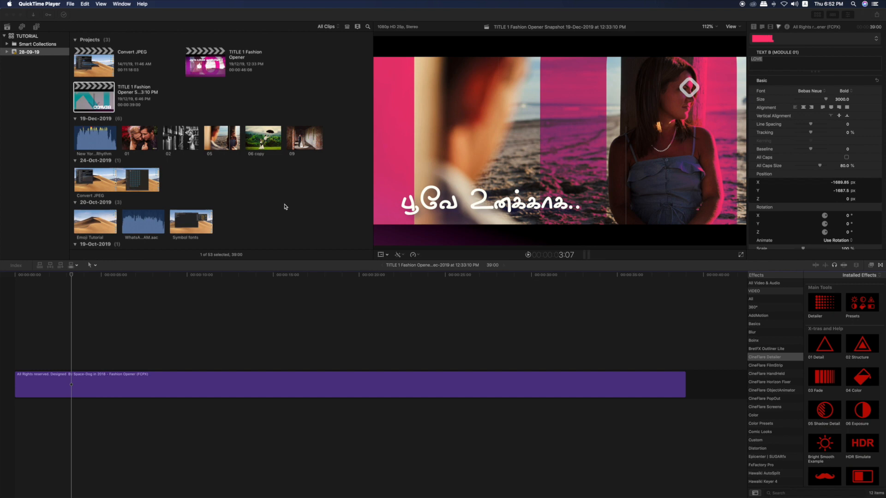
Set the LOVE text of TEXT B (MODULE 01) to a size of about 2517 and the Bedbug font
{"action": "left_click", "coordinate": [283, 205]}
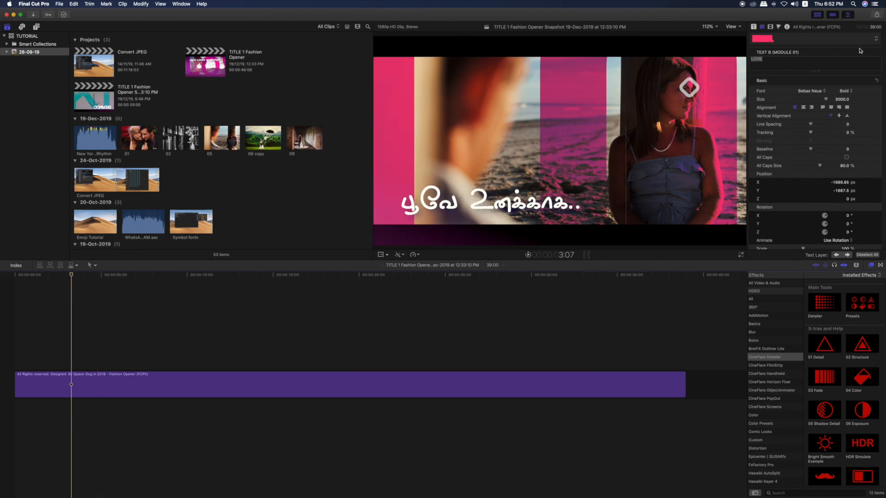
{"action": "left_click", "coordinate": [770, 59]}
{"action": "double_click", "coordinate": [770, 59]}
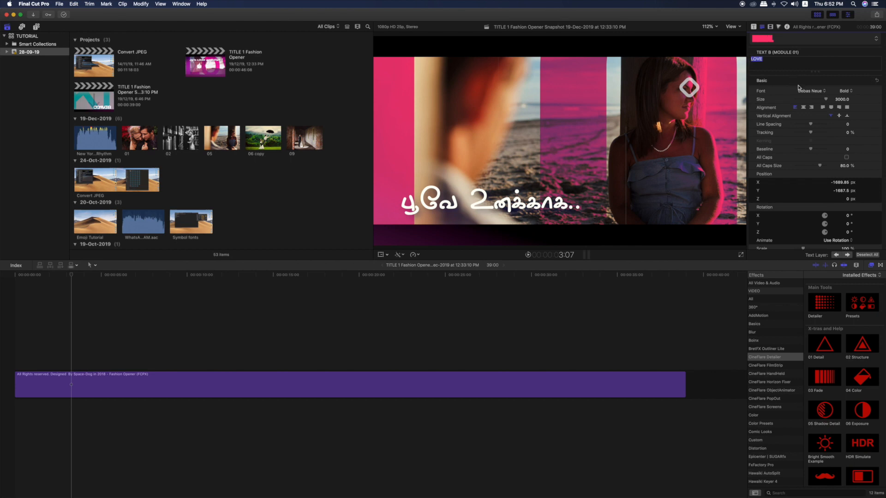
{"action": "left_click", "coordinate": [717, 28]}
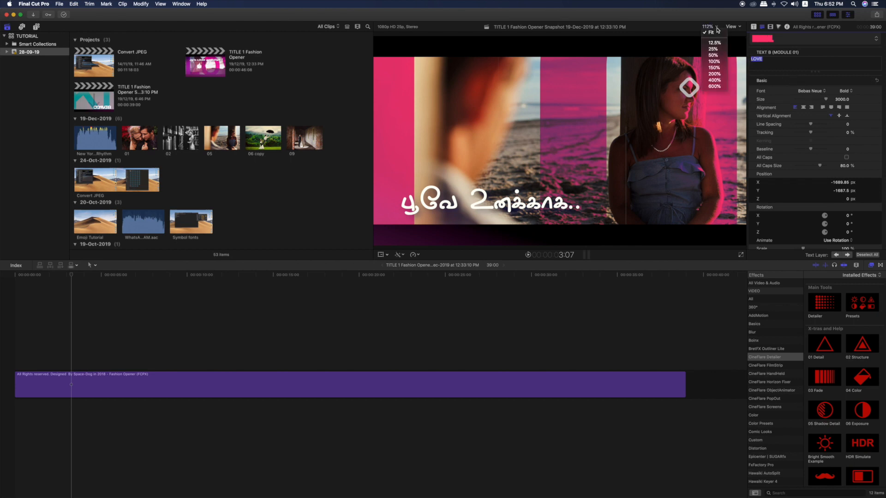
{"action": "left_click", "coordinate": [713, 49]}
{"action": "left_click", "coordinate": [717, 28]}
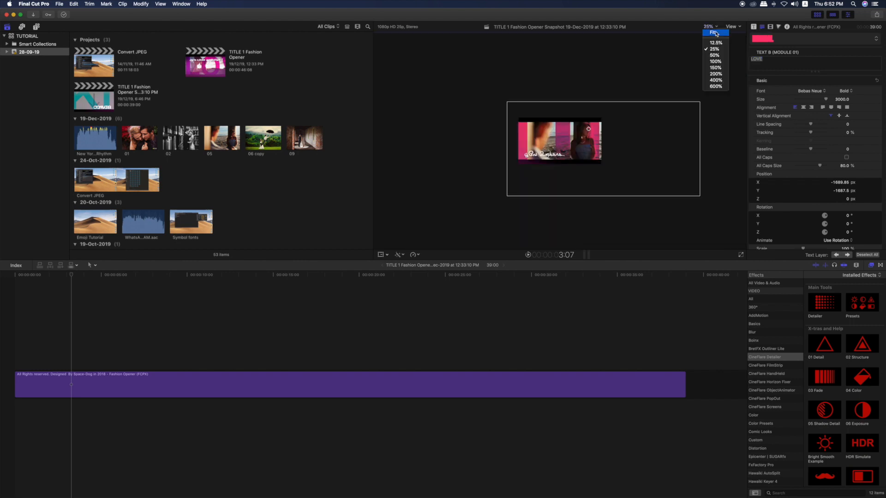
{"action": "left_click", "coordinate": [716, 55]}
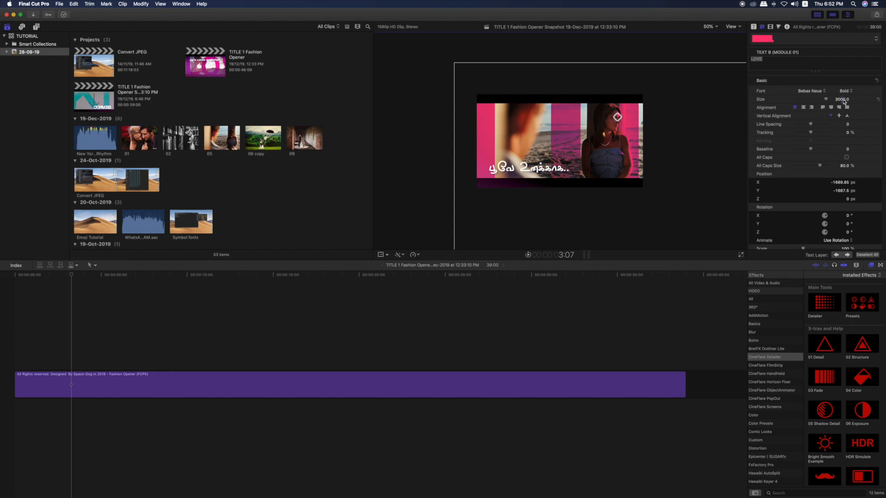
{"action": "mouse_move", "coordinate": [844, 101]}
{"action": "left_mouse_down"}
{"action": "mouse_move", "coordinate": [818, 100]}
{"action": "mouse_move", "coordinate": [841, 99]}
{"action": "left_mouse_up"}
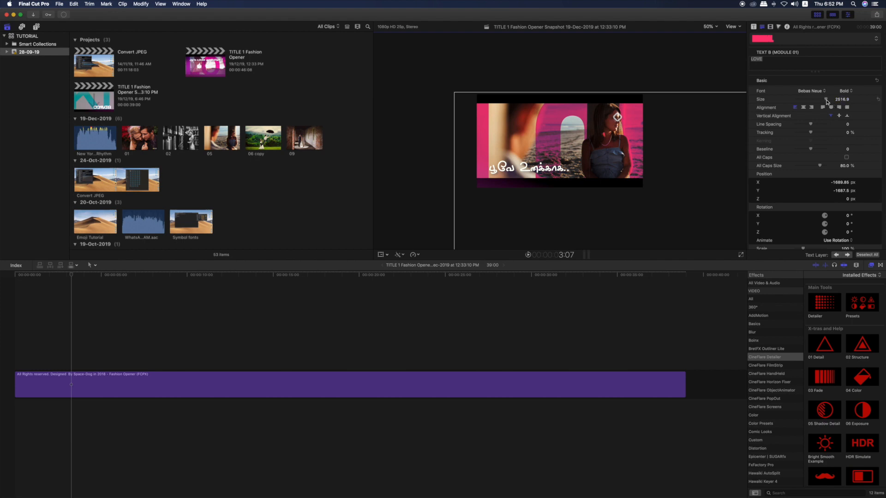
{"action": "left_click_drag", "start_coordinate": [840, 100], "coordinate": [839, 101]}
{"action": "left_click", "coordinate": [825, 92]}
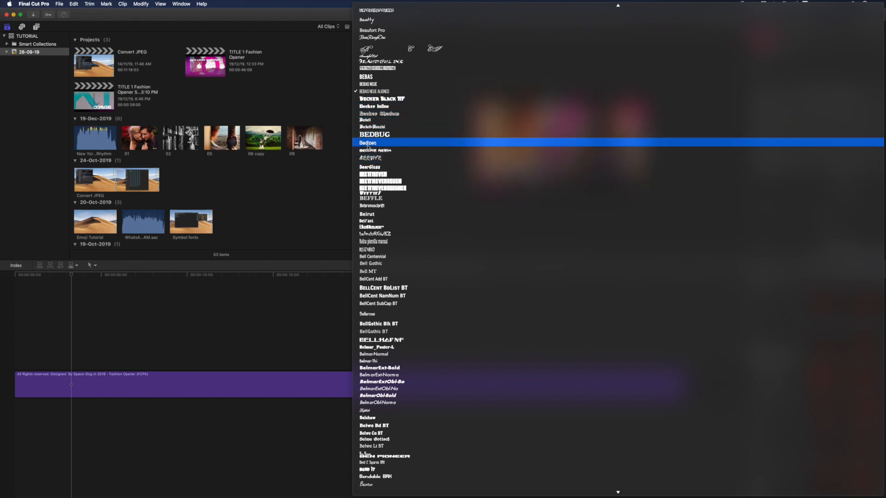
{"action": "left_click", "coordinate": [375, 135]}
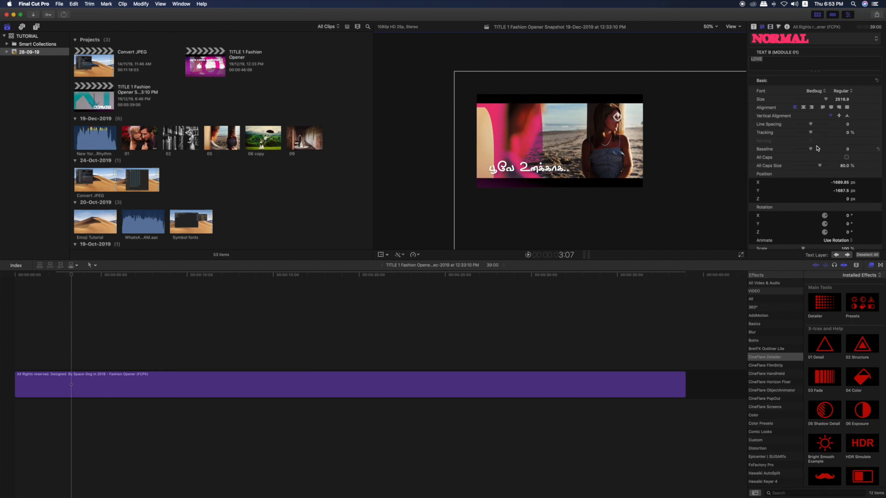
Try several pencil colours for Color TEXT B 01 and settle on Magenta
{"action": "left_click", "coordinate": [753, 27]}
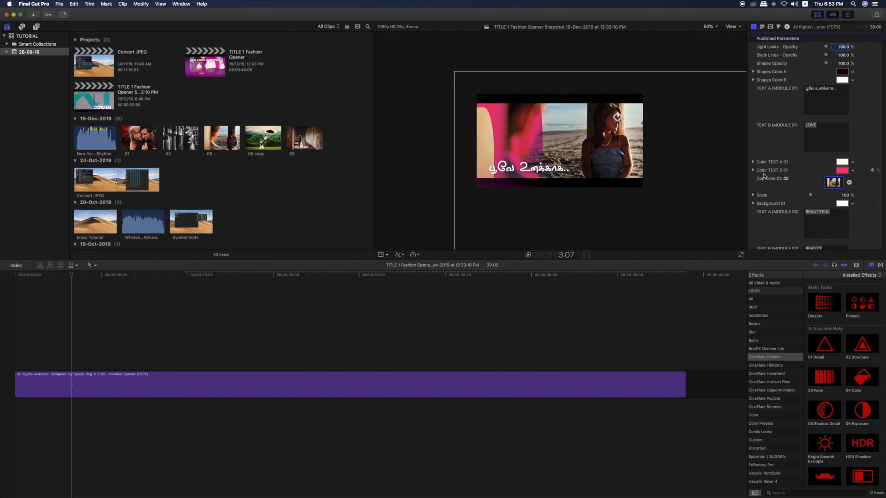
{"action": "left_click", "coordinate": [841, 170]}
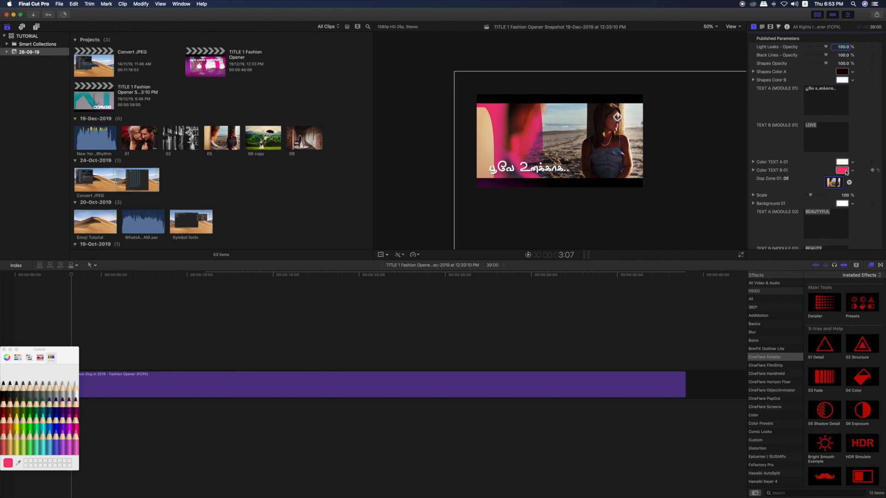
{"action": "left_click", "coordinate": [4, 419]}
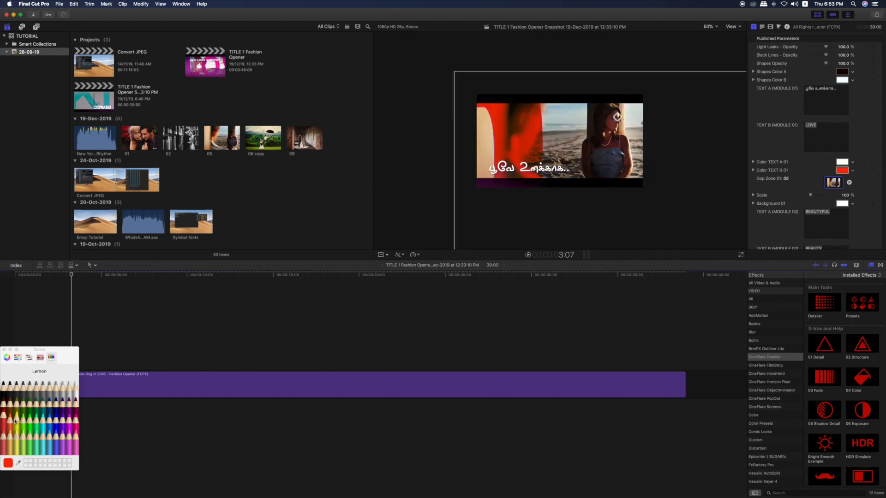
{"action": "left_click", "coordinate": [78, 390]}
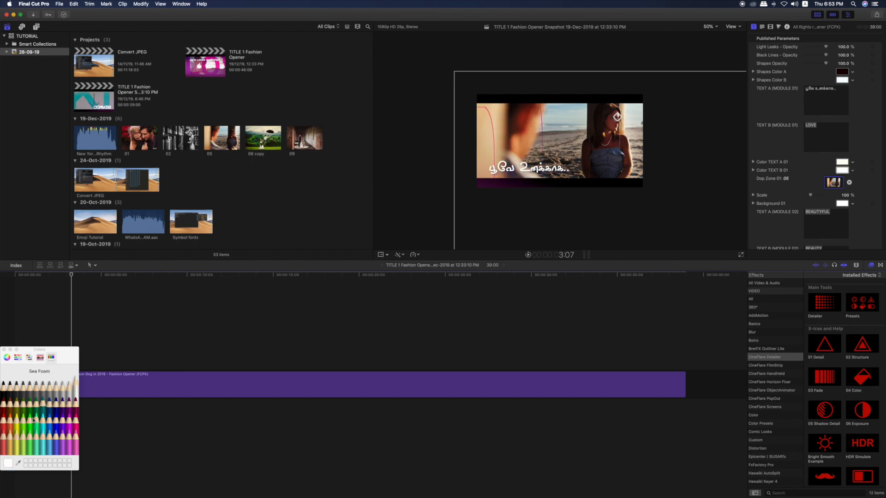
{"action": "left_click", "coordinate": [17, 419]}
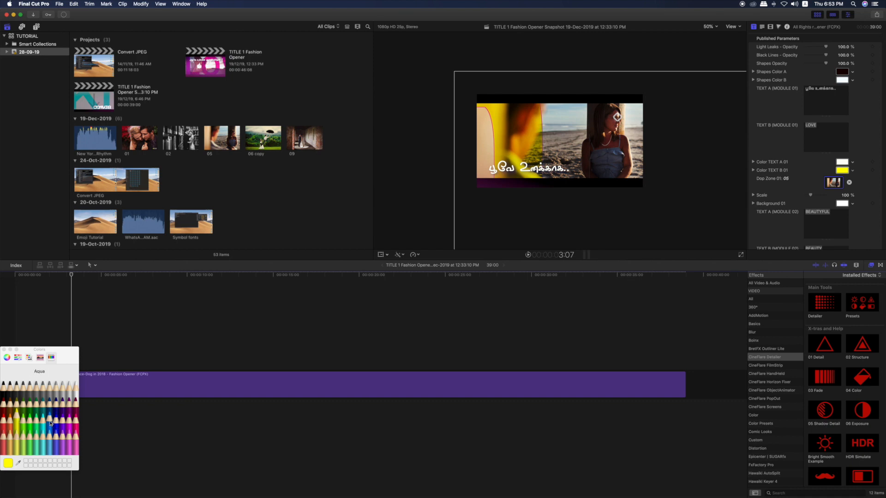
{"action": "left_click", "coordinate": [51, 422]}
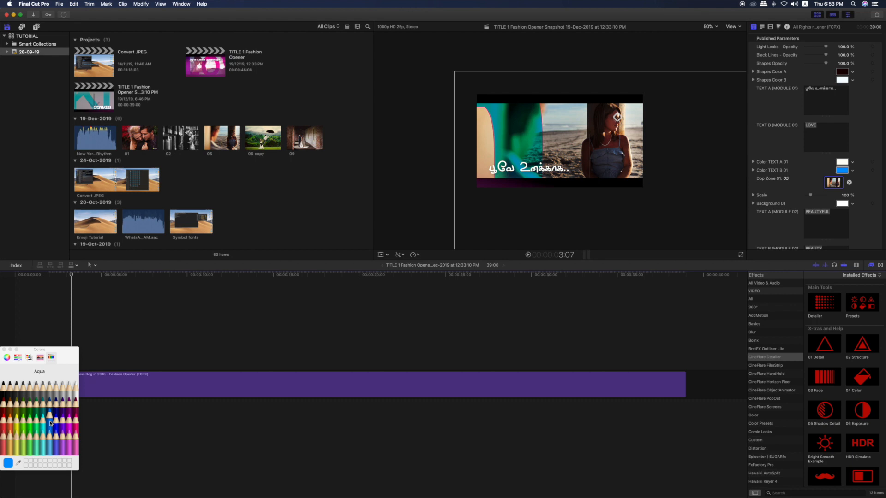
{"action": "left_click", "coordinate": [4, 405]}
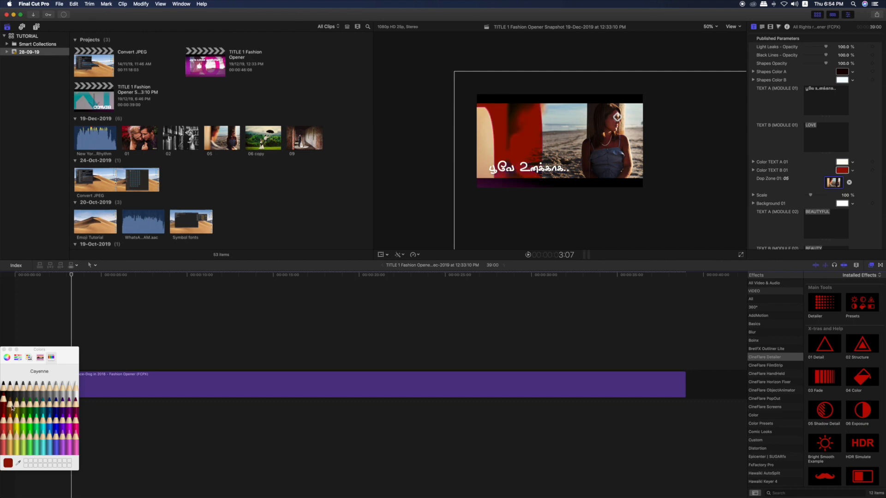
{"action": "left_click", "coordinate": [70, 421]}
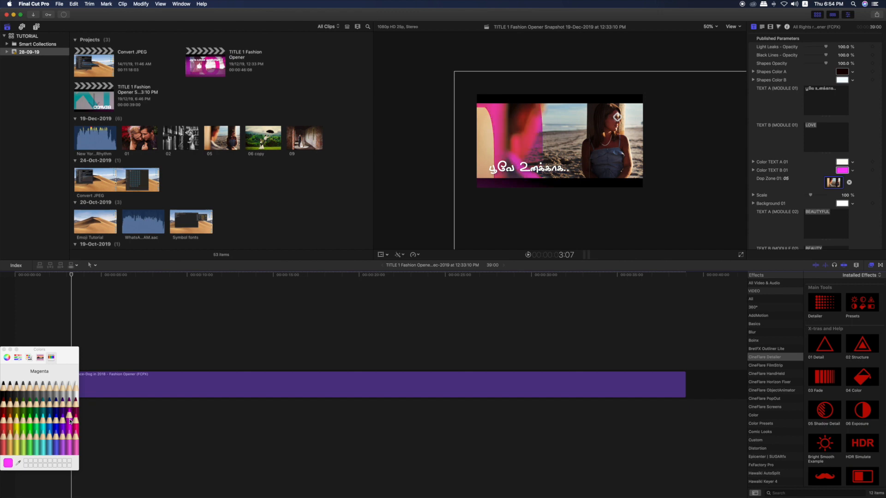
{"action": "left_click", "coordinate": [4, 350]}
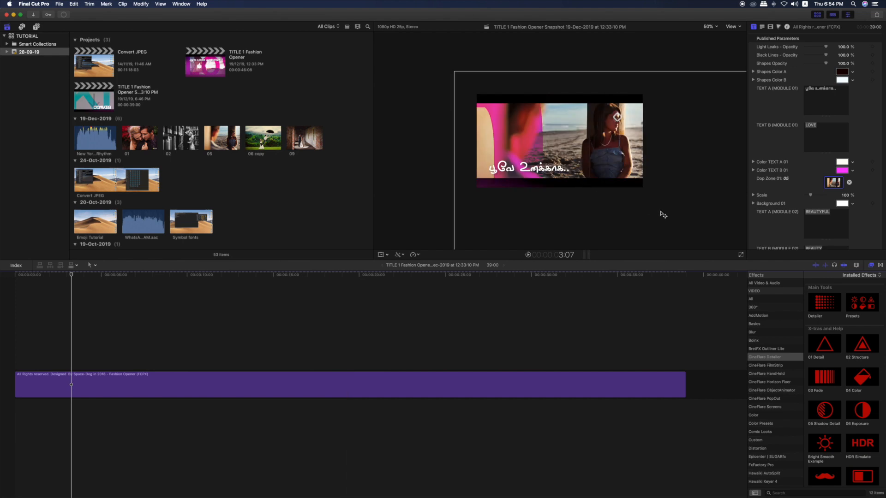
{"action": "left_click", "coordinate": [853, 171]}
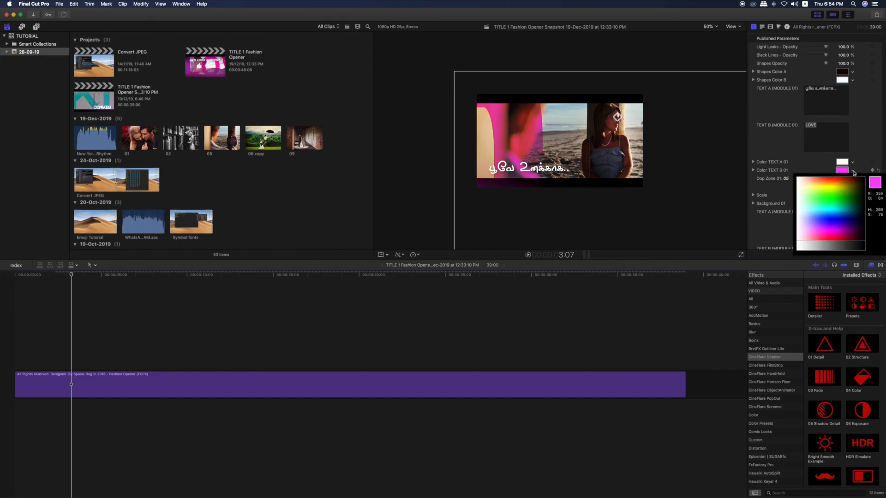
{"action": "left_click", "coordinate": [853, 172]}
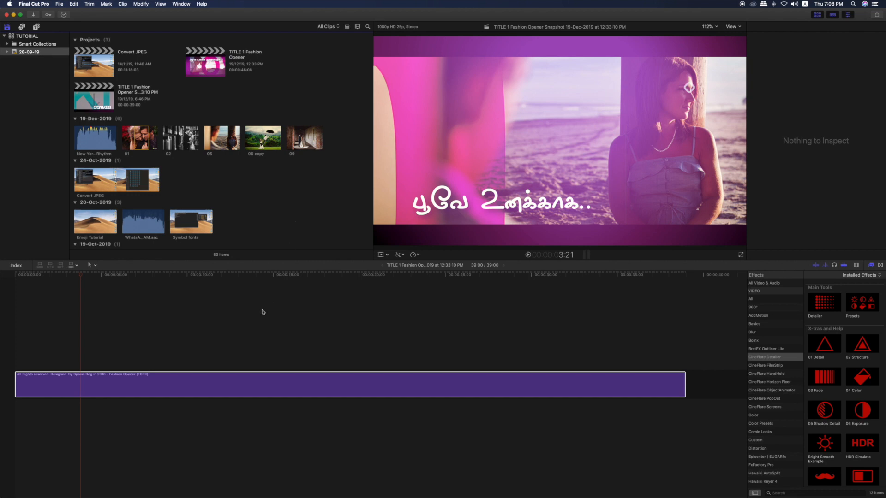
Try several pencil colours for the title's Shapes Color B and settle on Strawberry
{"action": "left_click", "coordinate": [121, 385]}
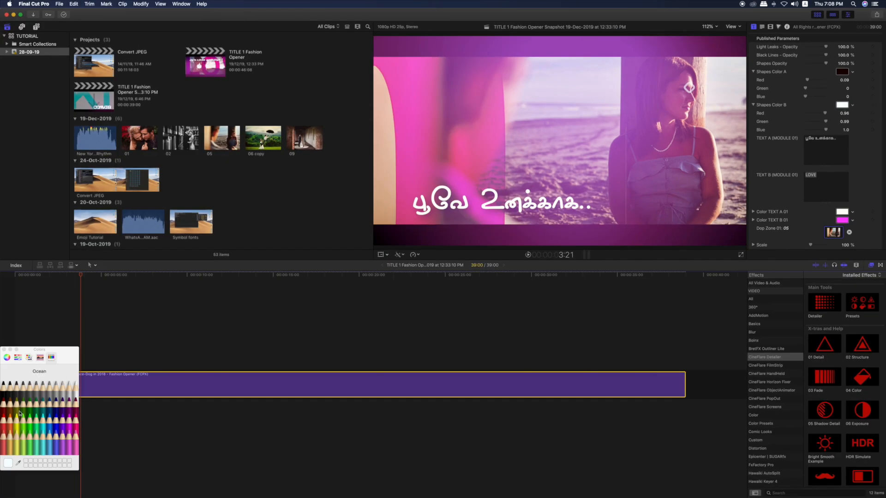
{"action": "left_click", "coordinate": [4, 420]}
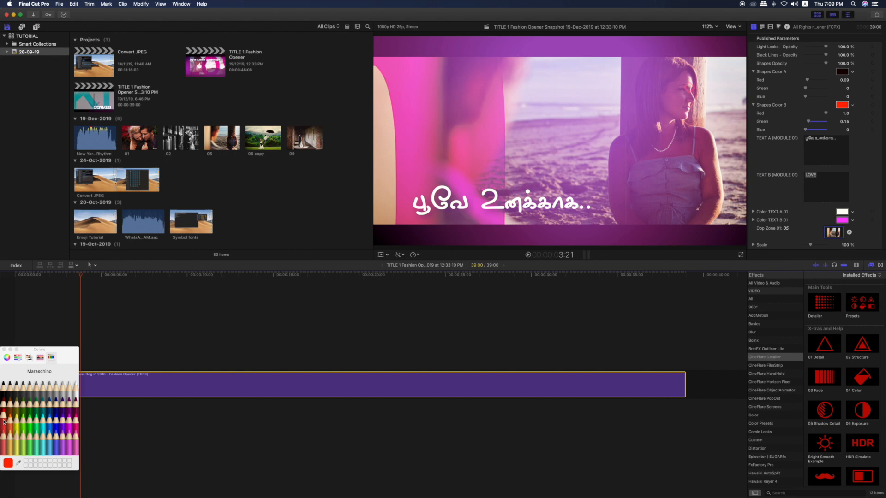
{"action": "left_click", "coordinate": [70, 423]}
{"action": "left_click", "coordinate": [57, 423]}
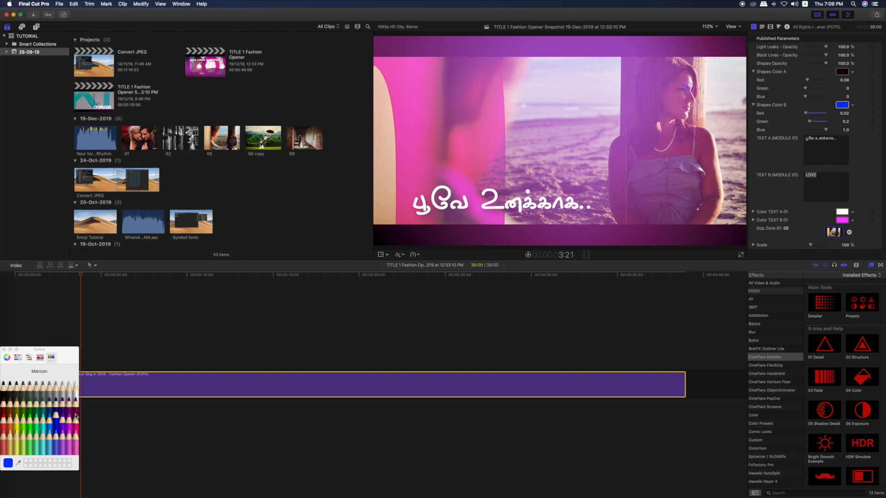
{"action": "left_click", "coordinate": [76, 421]}
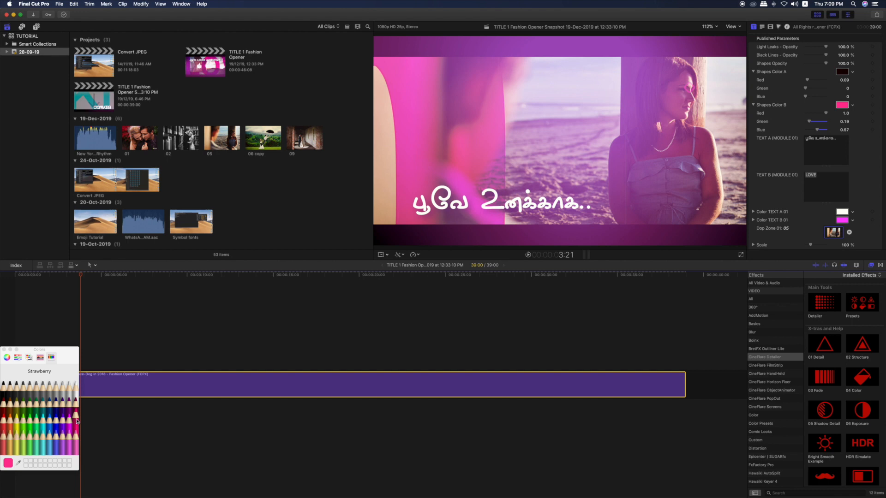
{"action": "left_click", "coordinate": [4, 350]}
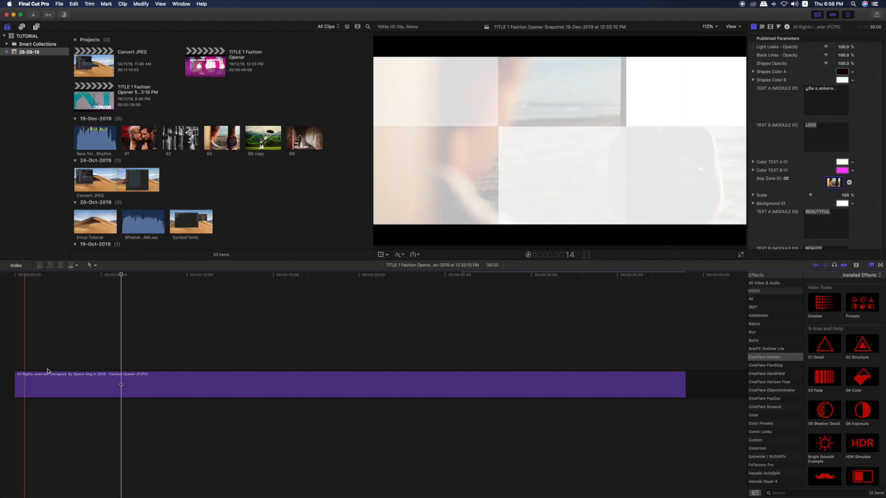
Replace the BEAUTYFUL text of TEXT A (MODULE 02) at the 7:00 mark with "LOVE and love only"
{"action": "left_click", "coordinate": [122, 378]}
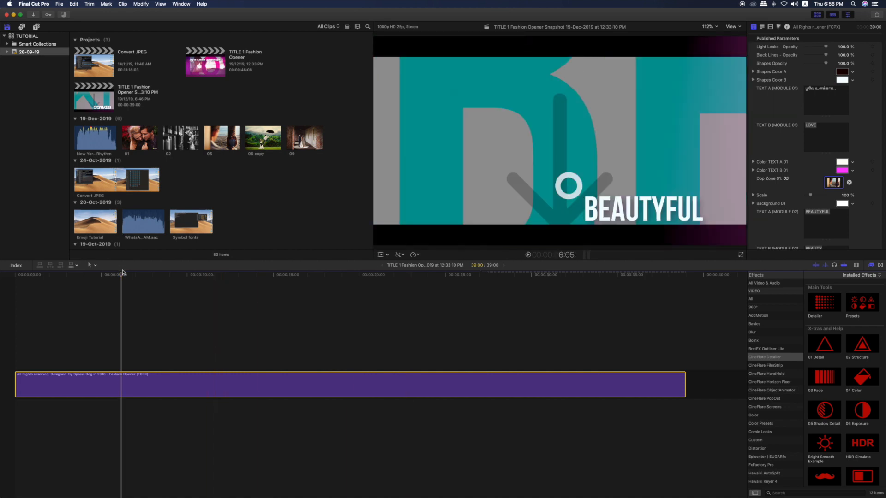
{"action": "left_click_drag", "start_coordinate": [122, 274], "coordinate": [136, 275]}
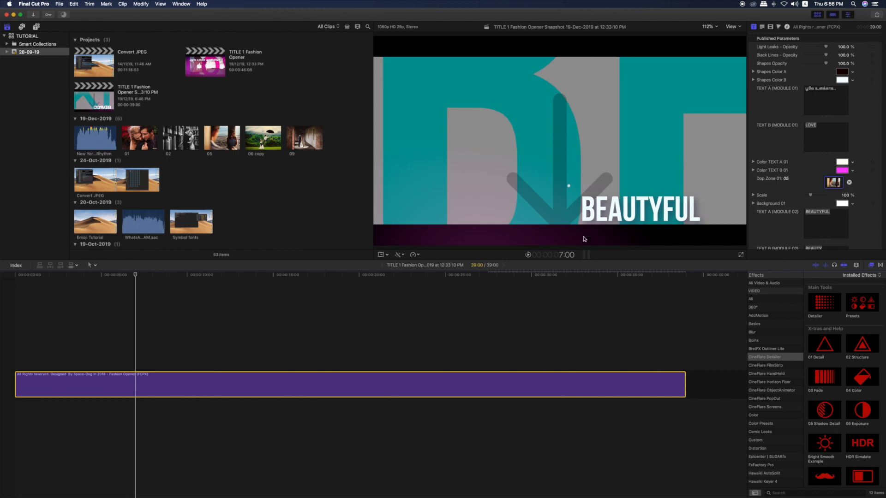
{"action": "left_click", "coordinate": [600, 213]}
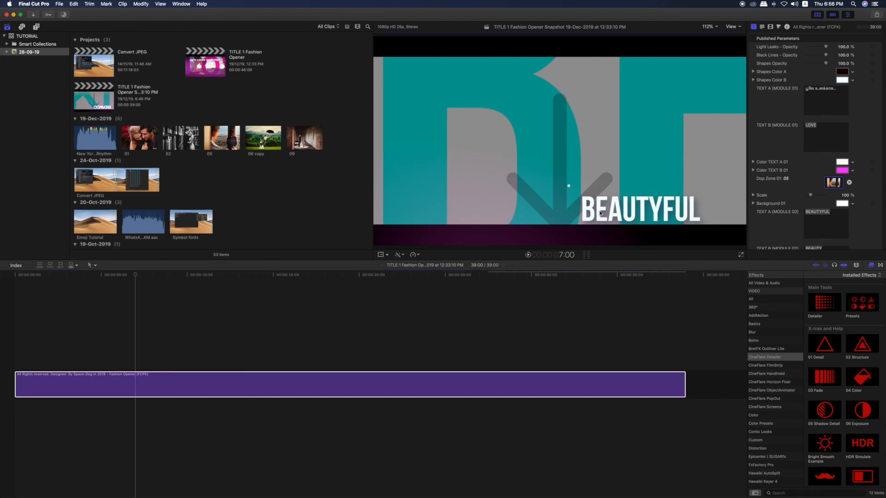
{"action": "double_click", "coordinate": [601, 214]}
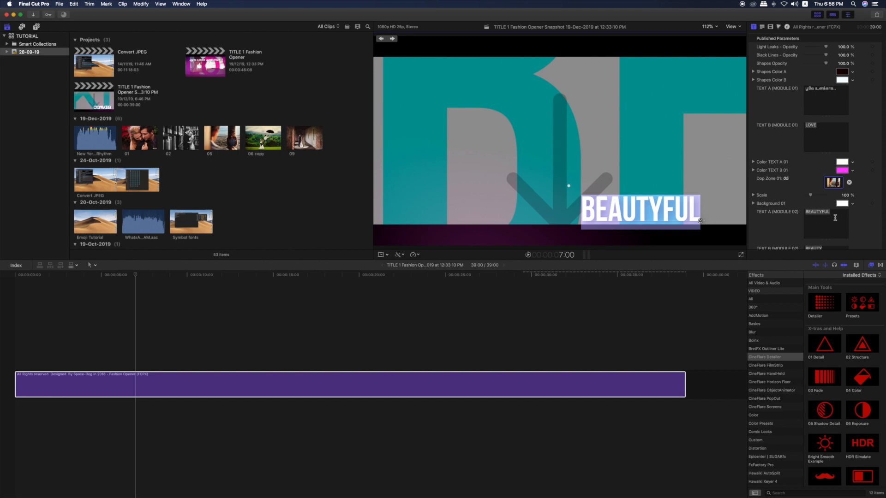
{"action": "left_click_drag", "start_coordinate": [832, 213], "coordinate": [804, 214]}
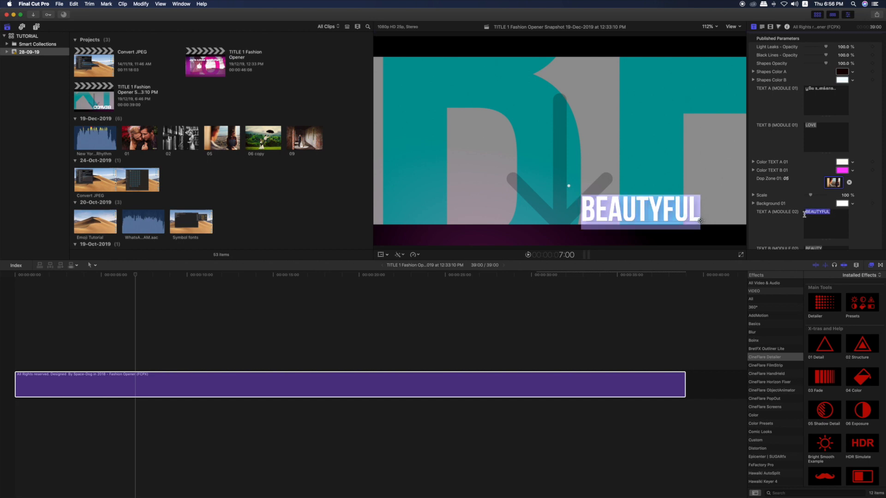
{"action": "type", "text": "LO"}
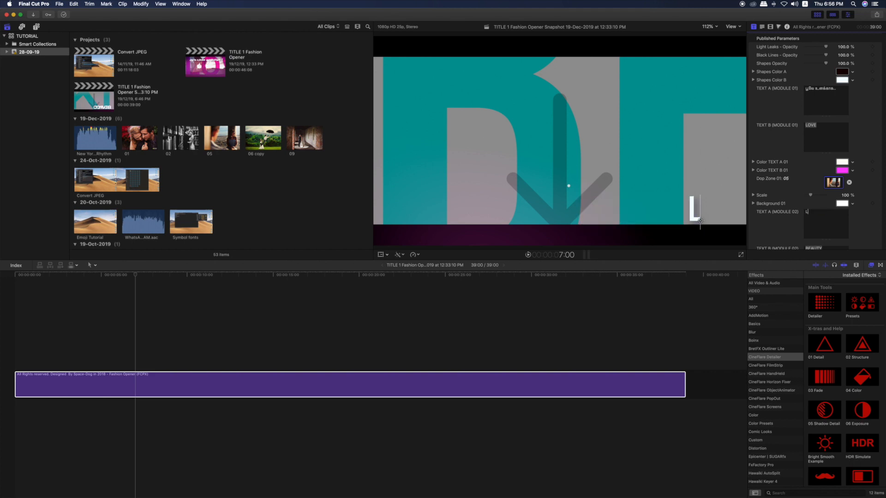
{"action": "type", "text": "VE"}
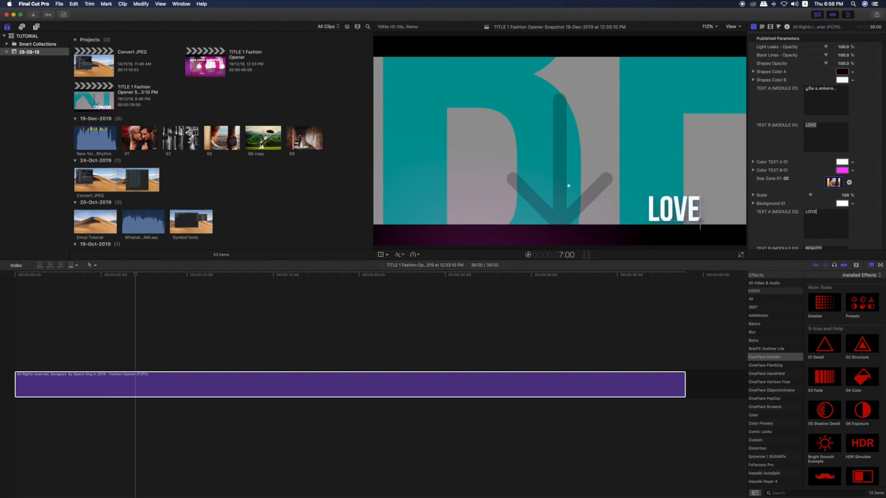
{"action": "type", "text": " an"}
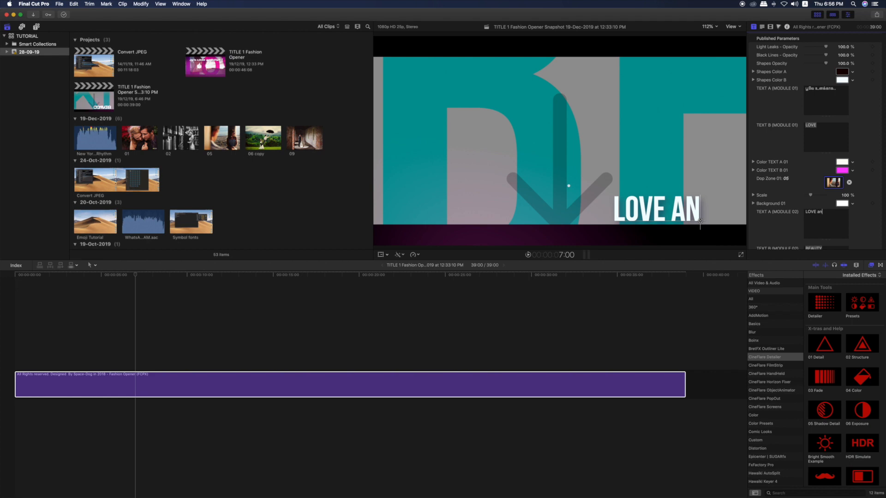
{"action": "type", "text": "d lo"}
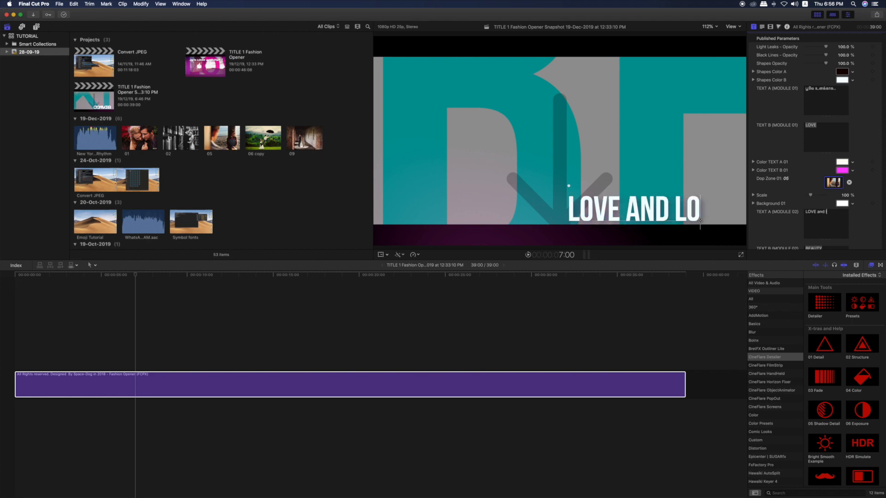
{"action": "type", "text": "ve o"}
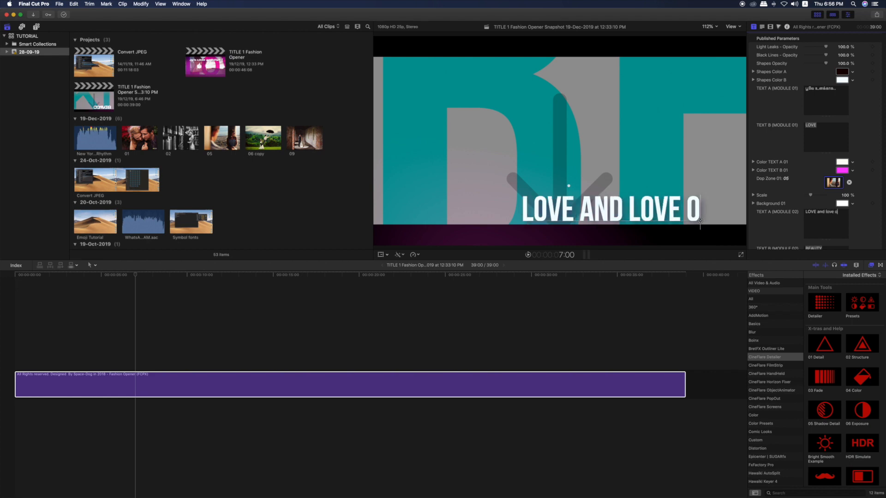
{"action": "type", "text": "nly"}
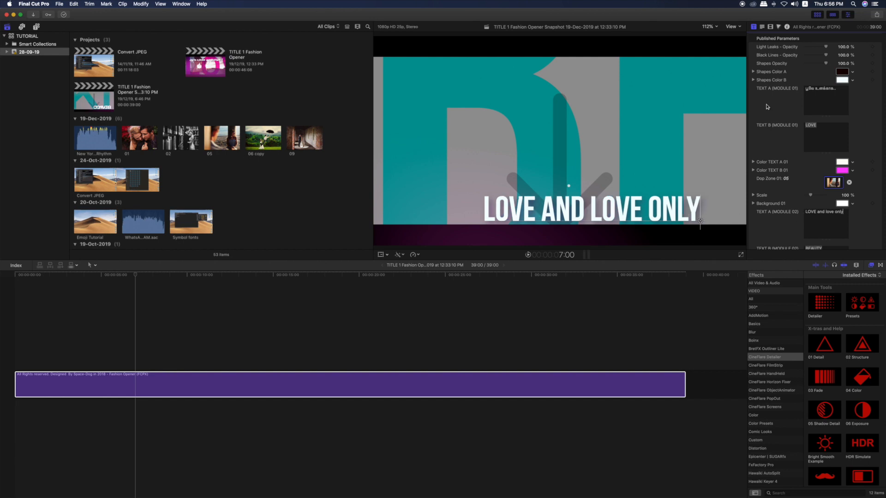
Try the Maraschino and Strawberry pencil colours for the MODULE 02 text's face and settle on Spring
{"action": "left_click", "coordinate": [762, 28]}
{"action": "scroll", "coordinate": [813, 173], "scroll_direction": "down", "scroll_amount": 5}
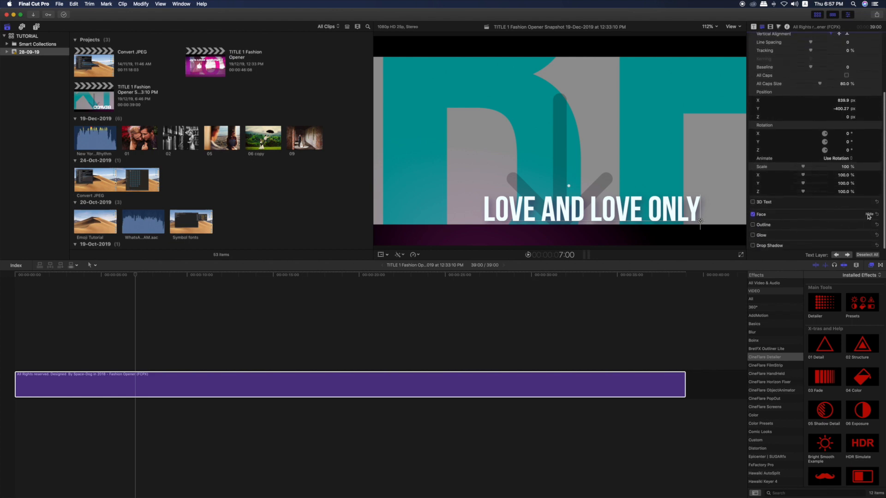
{"action": "left_click", "coordinate": [868, 215]}
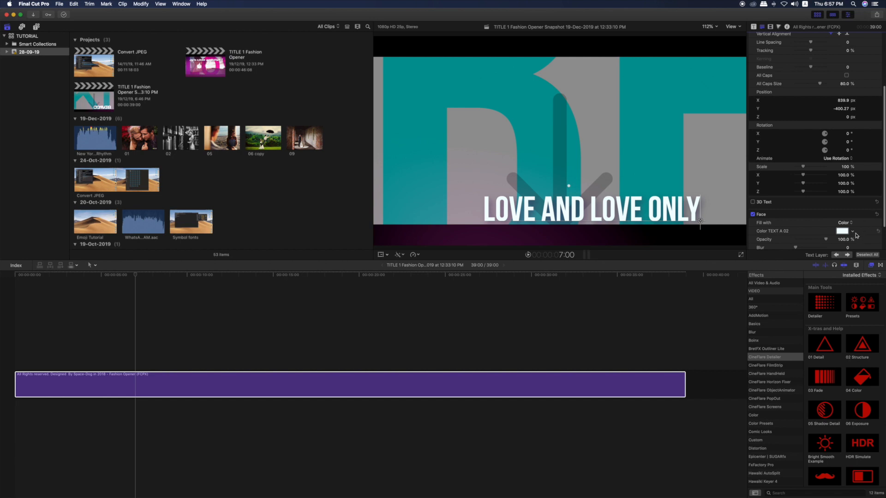
{"action": "left_click", "coordinate": [842, 231]}
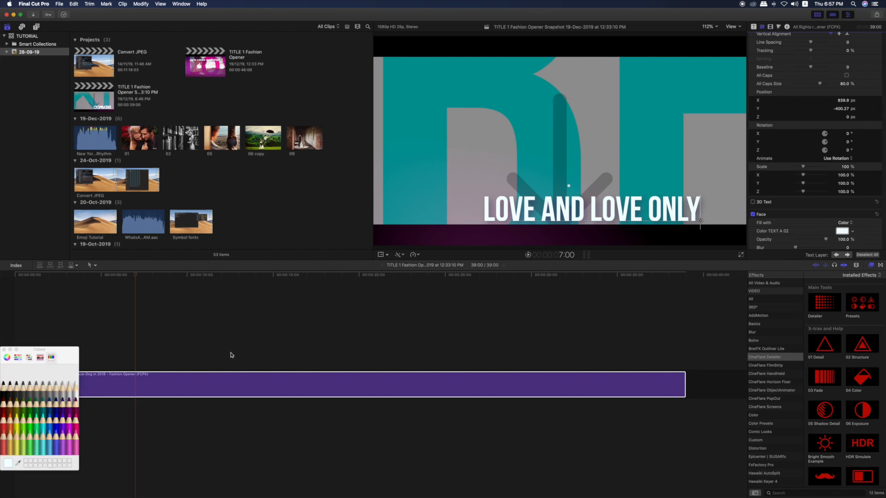
{"action": "left_click", "coordinate": [5, 420]}
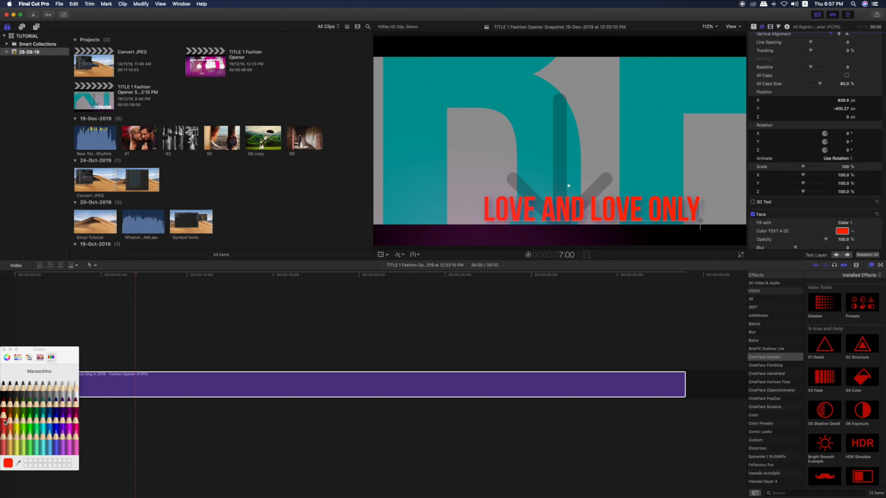
{"action": "left_click", "coordinate": [76, 421]}
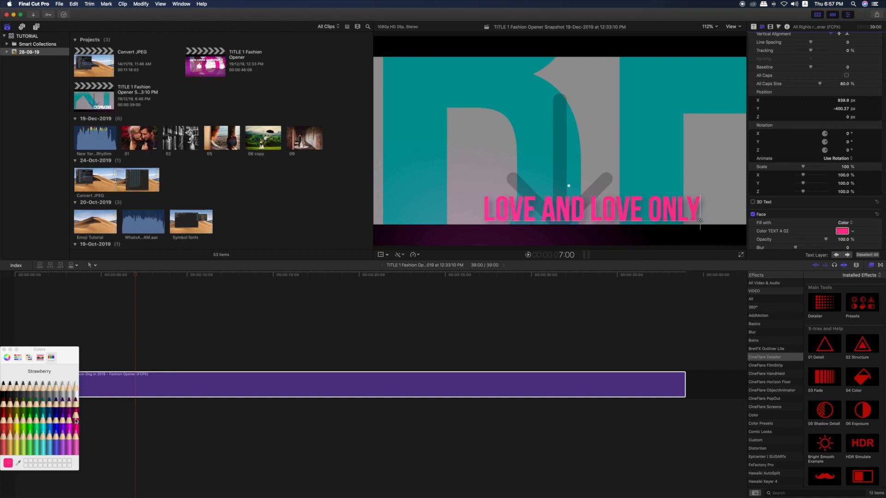
{"action": "left_click", "coordinate": [30, 420]}
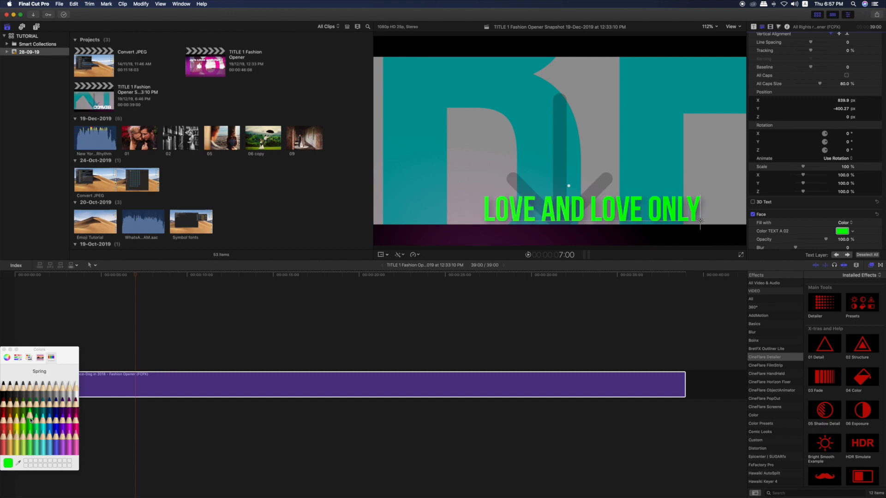
{"action": "left_click", "coordinate": [4, 350]}
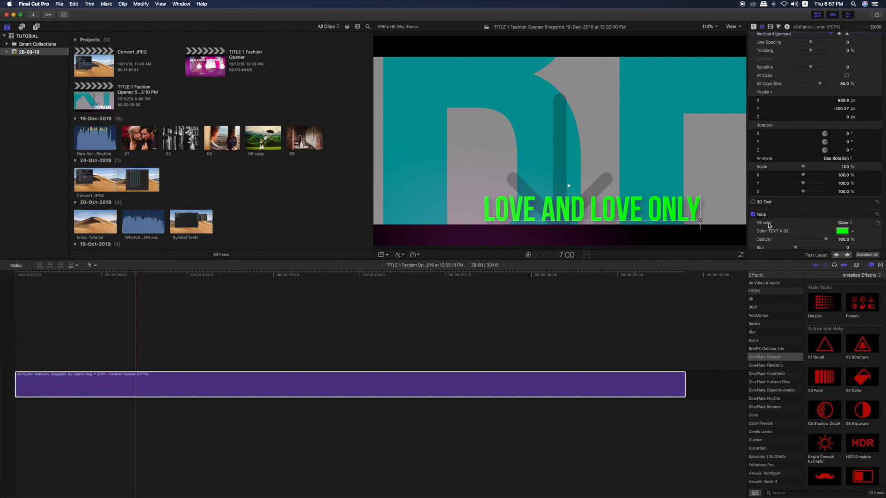
Switch the face fill of the "LOVE and love only" text to Gradient and expand the gradient's settings
{"action": "left_click", "coordinate": [852, 225]}
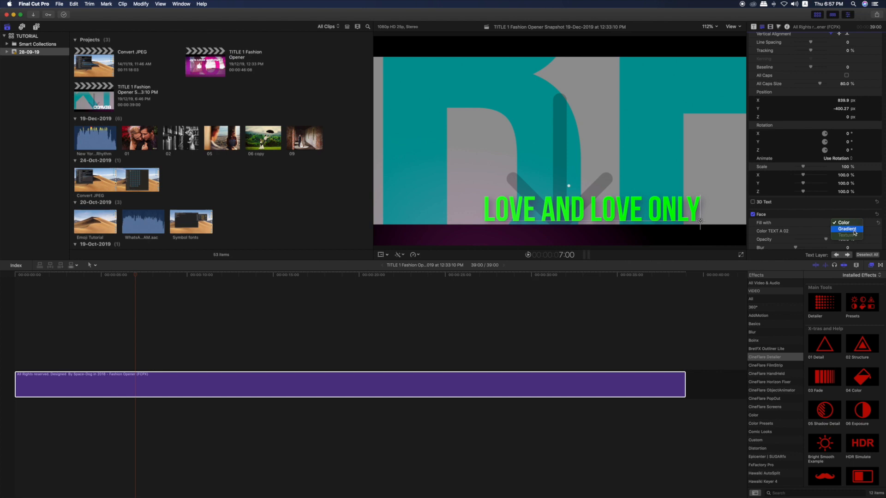
{"action": "left_click", "coordinate": [846, 228]}
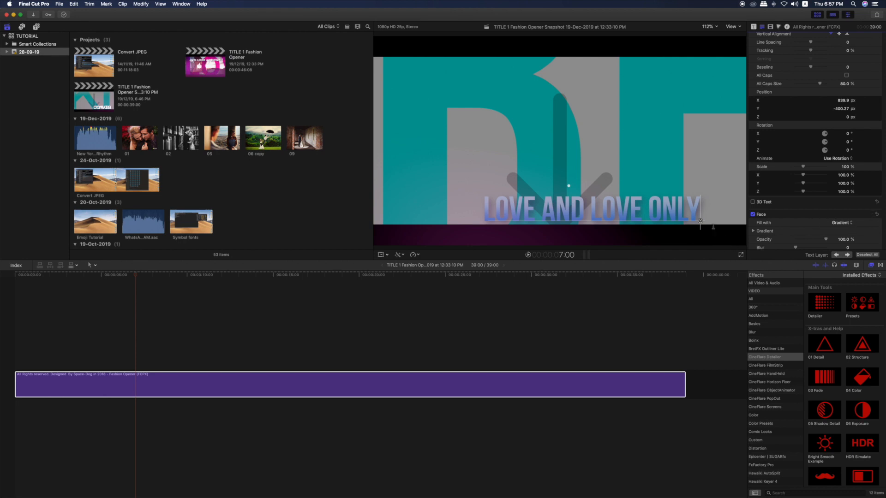
{"action": "left_click", "coordinate": [849, 224]}
{"action": "left_click", "coordinate": [850, 223]}
{"action": "scroll", "coordinate": [780, 234], "scroll_direction": "down", "scroll_amount": 4}
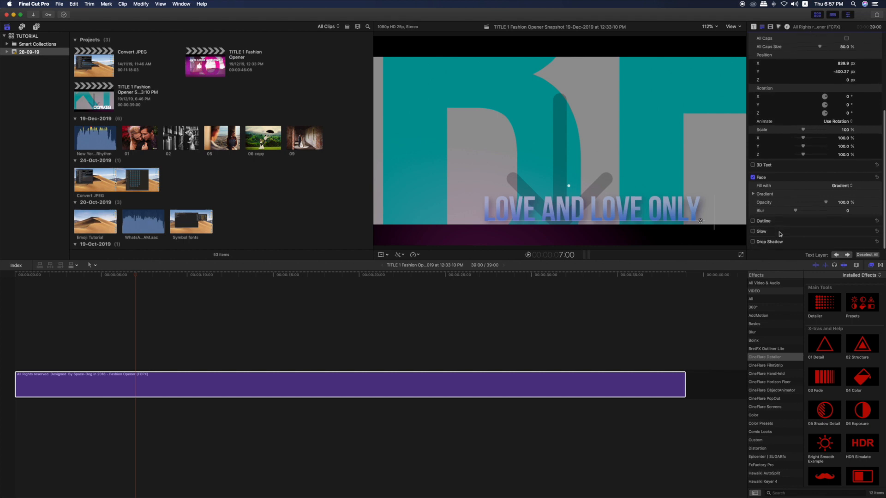
{"action": "left_click", "coordinate": [753, 198]}
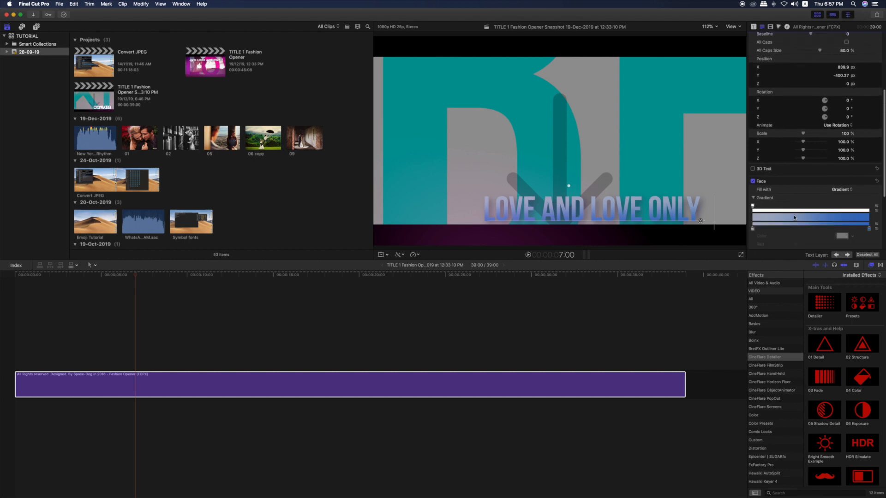
Move both gradient colour stops to a location of about 39% and shift the text slightly upward in the frame
{"action": "scroll", "coordinate": [794, 217], "scroll_direction": "down", "scroll_amount": 10}
{"action": "left_click_drag", "start_coordinate": [753, 133], "coordinate": [801, 135]}
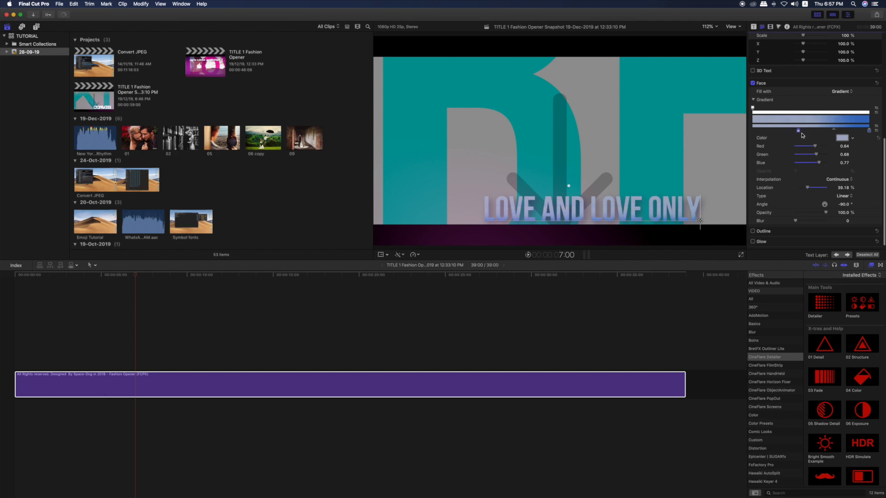
{"action": "left_click_drag", "start_coordinate": [869, 131], "coordinate": [799, 132]}
{"action": "left_click_drag", "start_coordinate": [701, 223], "coordinate": [699, 212]}
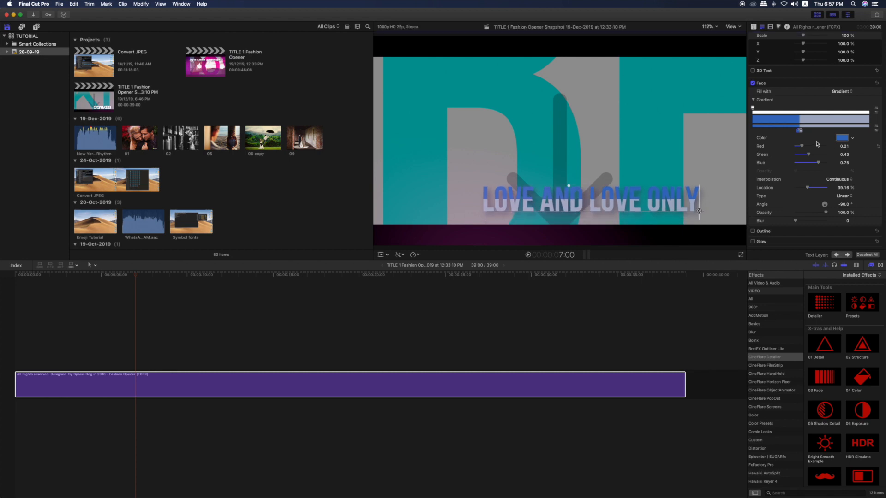
Recolour the blue gradient stop to Tangerine and the grey stop to Aqua, placing the Aqua stop at 46.83%
{"action": "left_click", "coordinate": [842, 139]}
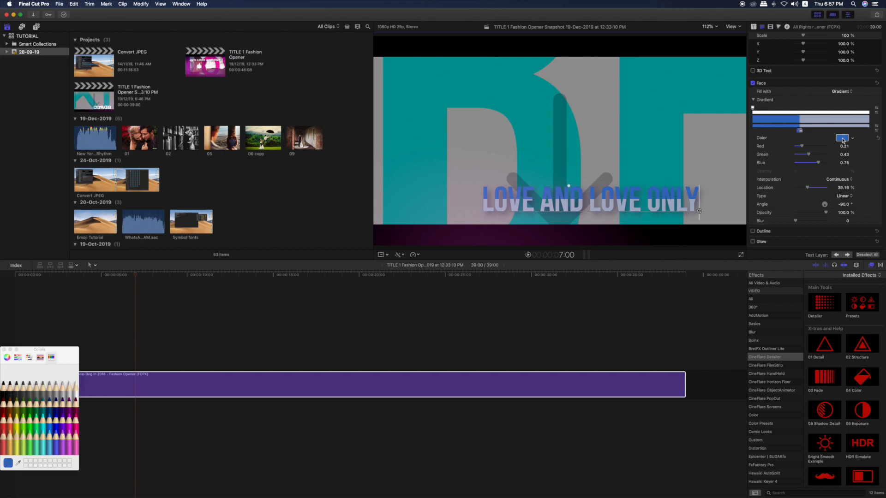
{"action": "left_click", "coordinate": [11, 421]}
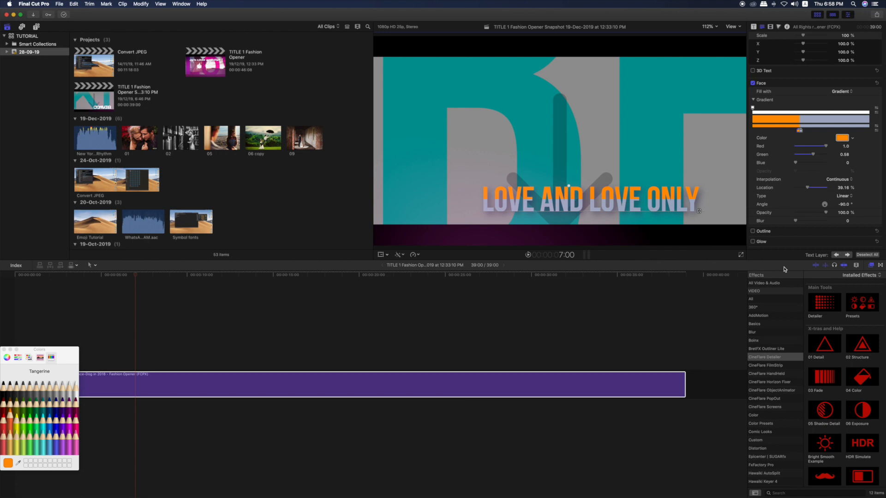
{"action": "left_click", "coordinate": [800, 131]}
{"action": "left_click", "coordinate": [50, 417]}
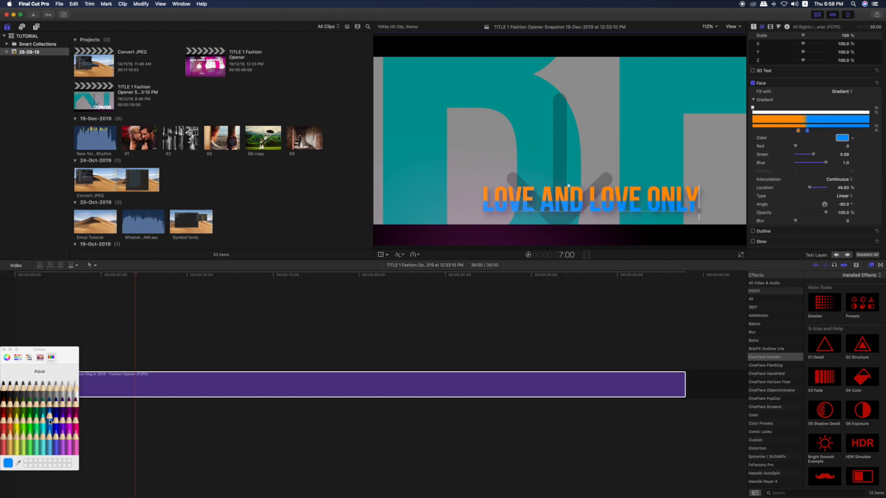
{"action": "left_click", "coordinate": [4, 350]}
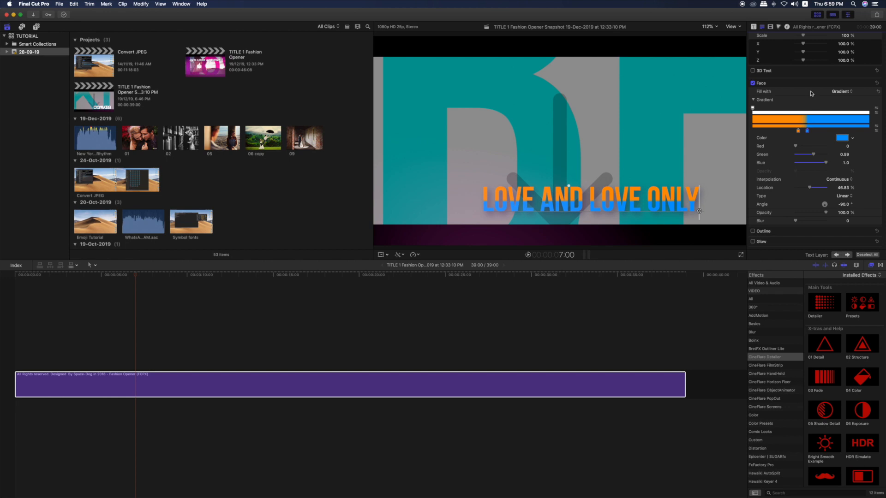
Look through the title's published parameters for the remaining modules, down to MODULE 11
{"action": "left_click", "coordinate": [752, 28]}
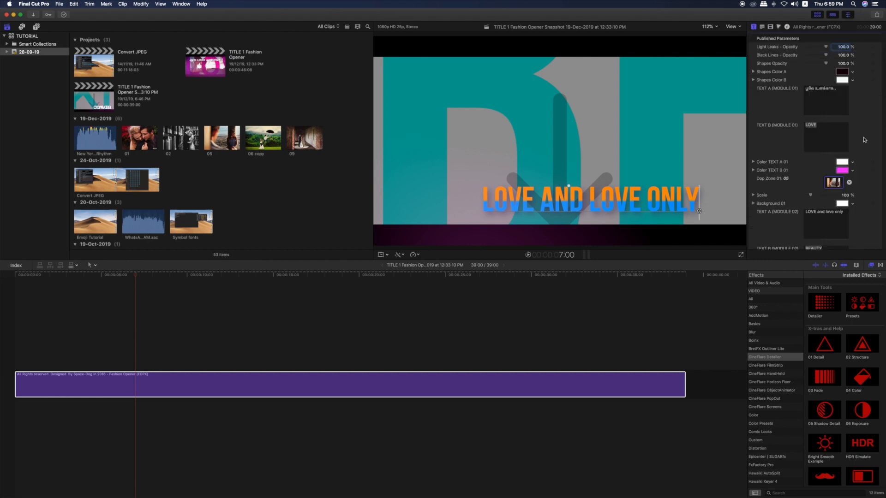
{"action": "scroll", "coordinate": [864, 139], "scroll_direction": "down", "scroll_amount": 2}
{"action": "scroll", "coordinate": [864, 139], "scroll_direction": "down", "scroll_amount": 20}
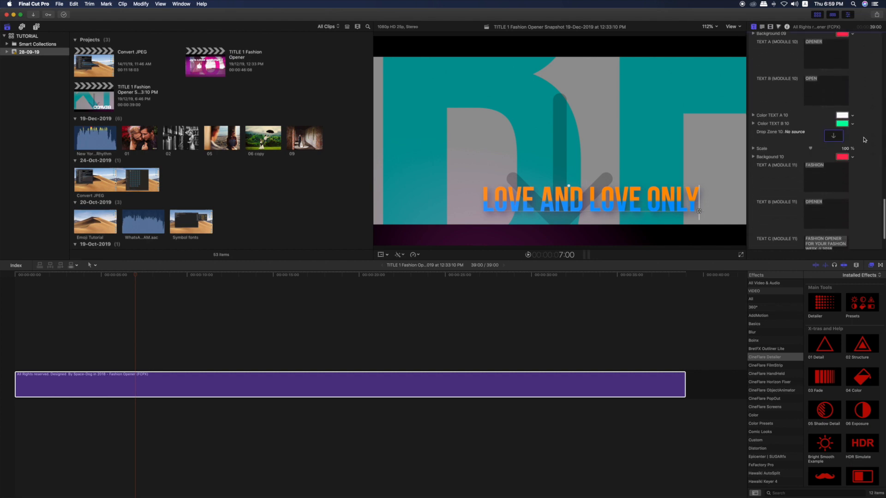